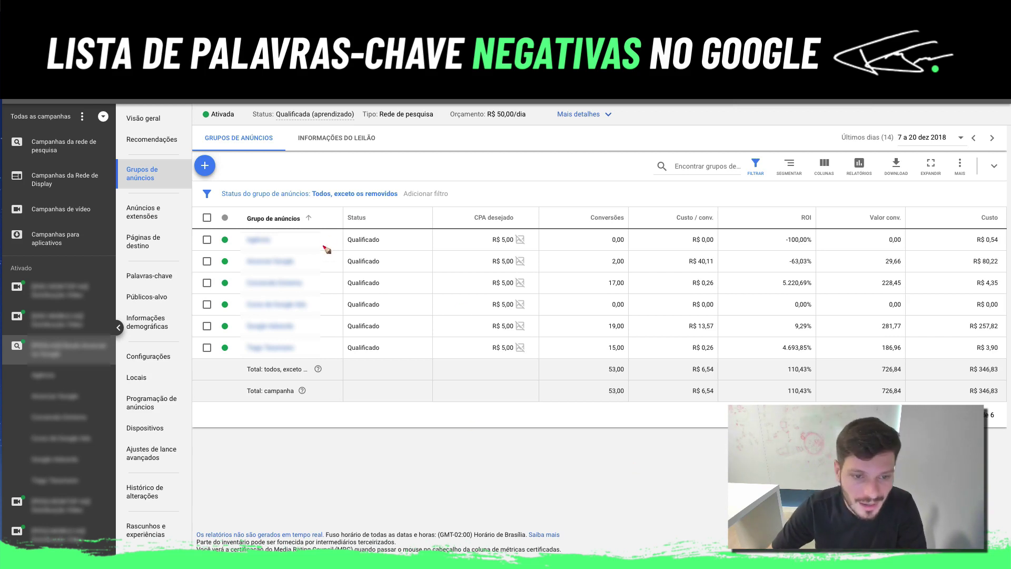
mouse_move(365, 245)
left_mouse_down()
mouse_move(391, 234)
mouse_move(402, 254)
left_mouse_up()
mouse_move(387, 284)
left_mouse_down()
mouse_move(398, 282)
mouse_move(402, 341)
left_mouse_up()
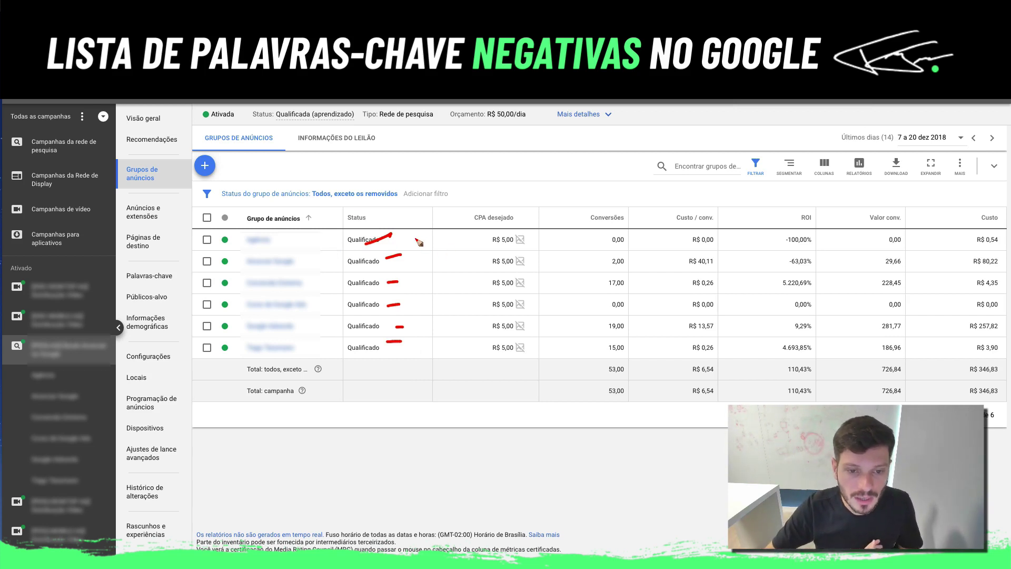
left_click_drag(415, 238, 461, 240)
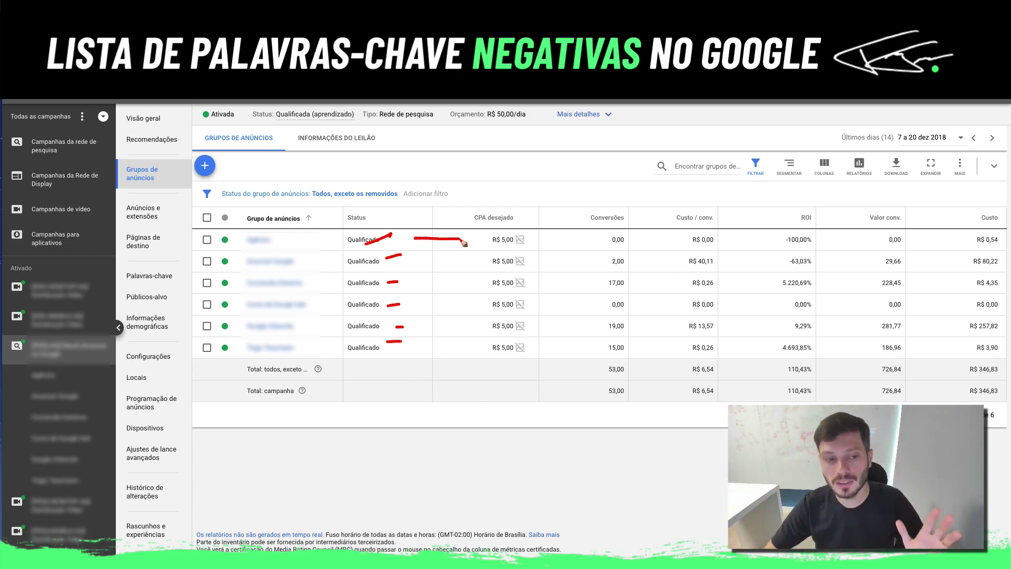
mouse_move(461, 240)
left_mouse_down()
mouse_move(508, 205)
mouse_move(500, 194)
mouse_move(507, 204)
left_mouse_up()
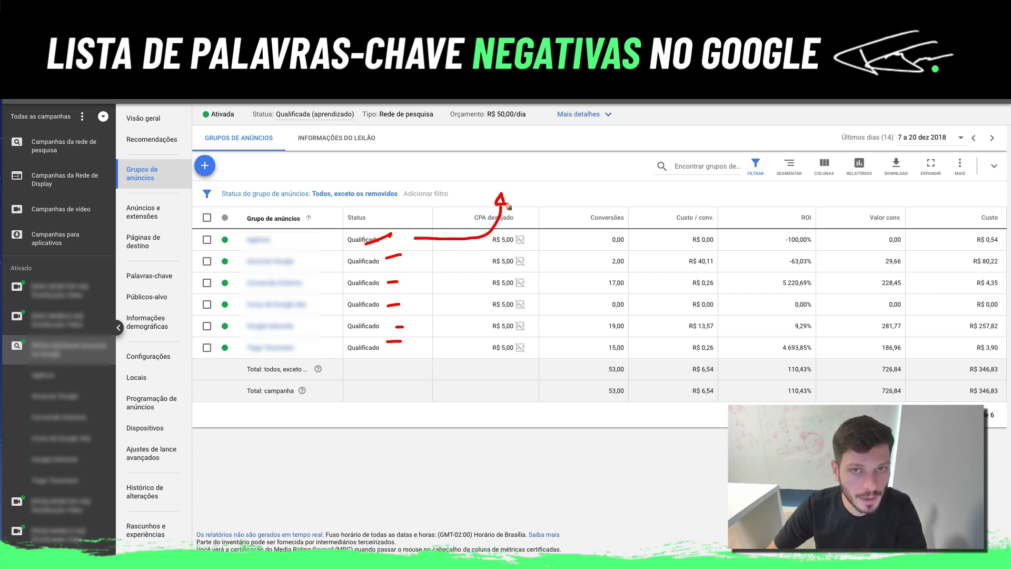
mouse_move(431, 245)
left_mouse_down()
mouse_move(413, 242)
mouse_move(409, 337)
mouse_move(455, 308)
mouse_move(429, 246)
mouse_move(559, 208)
mouse_move(547, 201)
mouse_move(559, 197)
left_mouse_up()
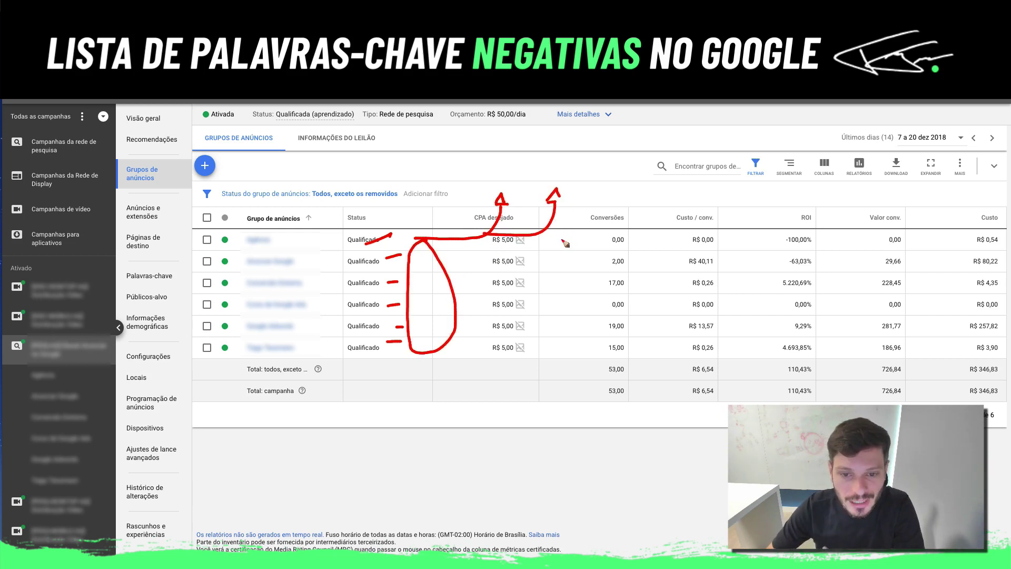
left_click_drag(509, 262, 582, 252)
left_click_drag(506, 287, 570, 275)
left_click_drag(513, 306, 564, 300)
mouse_move(507, 330)
left_mouse_down()
mouse_move(553, 325)
mouse_move(542, 318)
left_mouse_up()
mouse_move(514, 349)
left_mouse_down()
mouse_move(575, 339)
mouse_move(568, 347)
left_mouse_up()
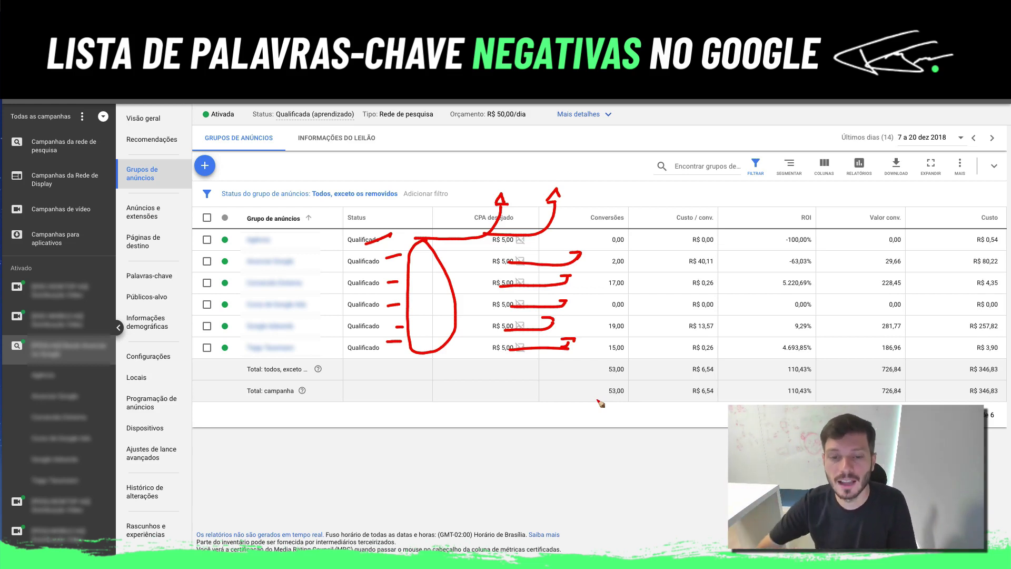
mouse_move(547, 174)
left_mouse_down()
mouse_move(581, 215)
mouse_move(709, 206)
mouse_move(729, 223)
mouse_move(717, 226)
left_mouse_up()
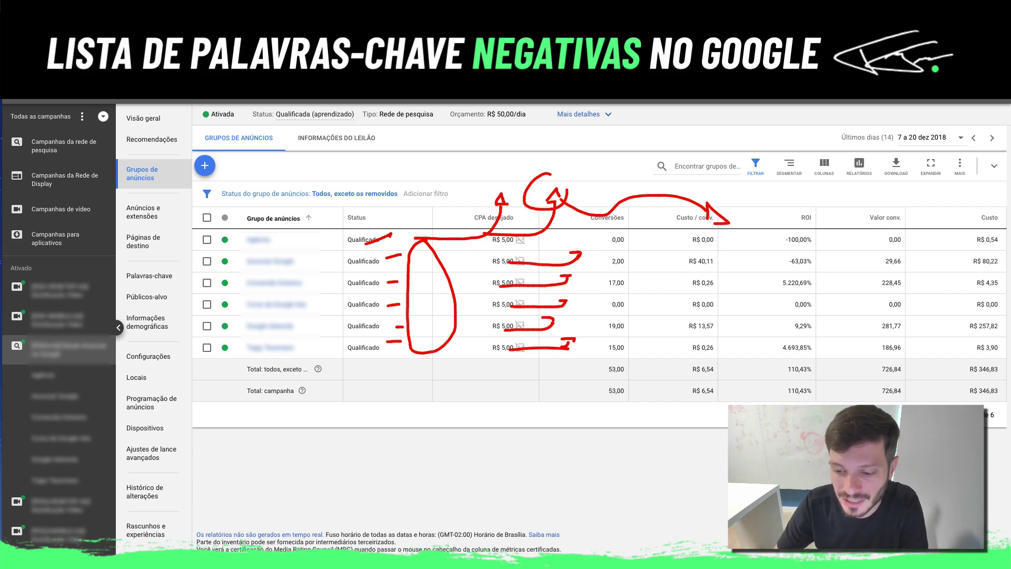
key("Escape")
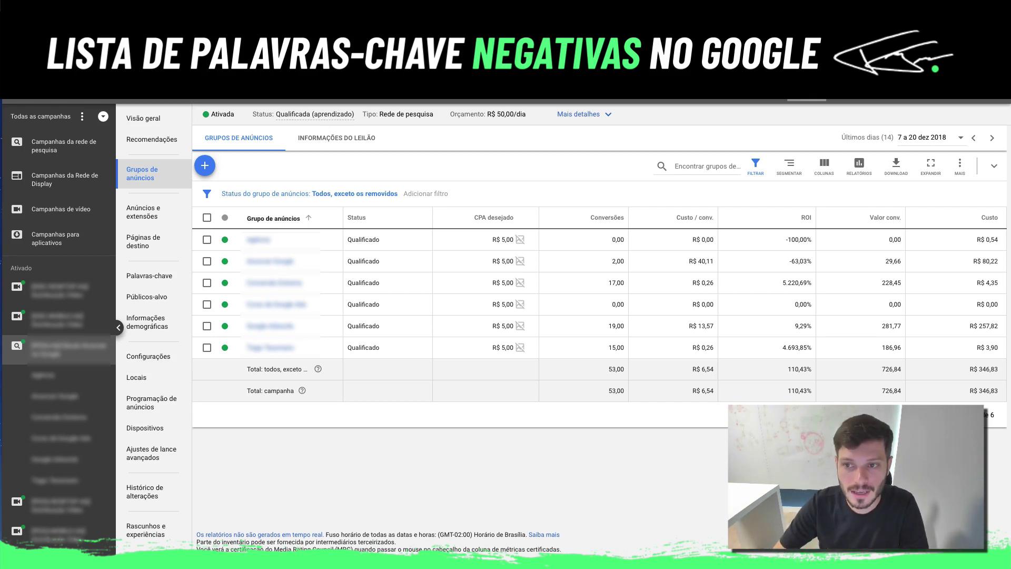
- Open the negative keyword lists (Listas de palavras-chave negativas) in the account's shared library
left_click(806, 96)
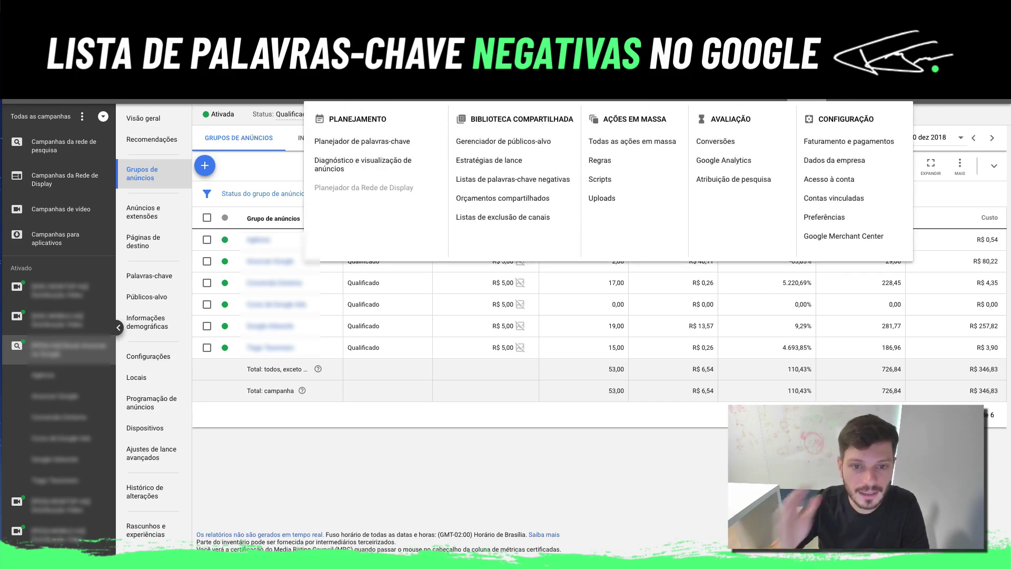
left_click(556, 180)
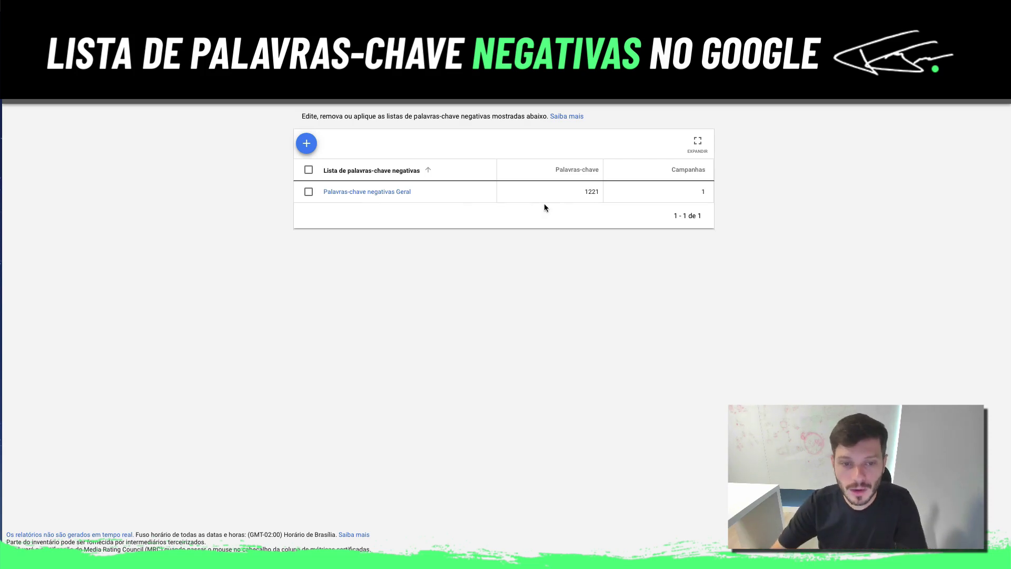
- Try to add "gratis" as a negative keyword to the existing Palavras-chave negativas Geral list
left_click(367, 192)
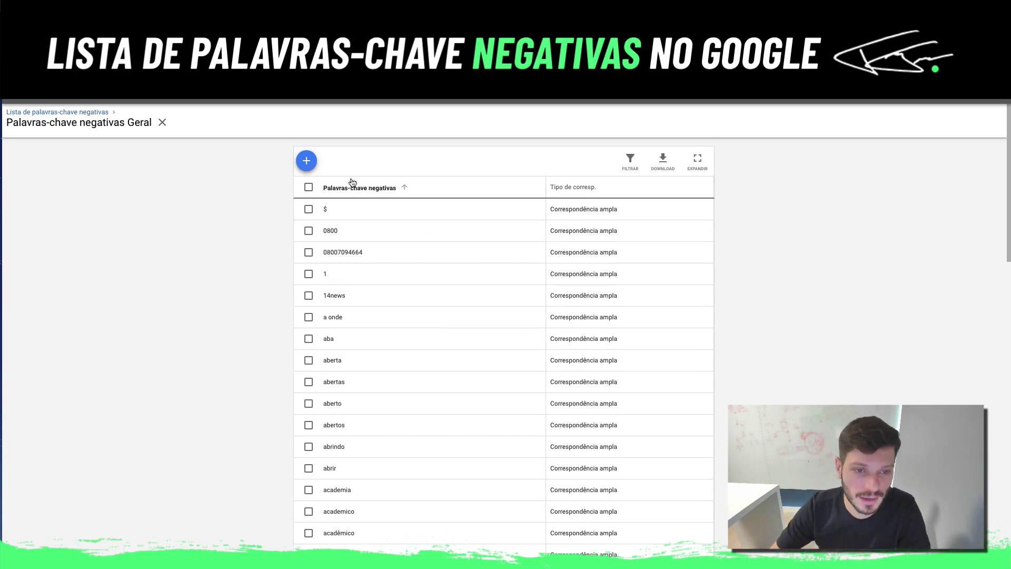
left_click(311, 161)
left_click(371, 204)
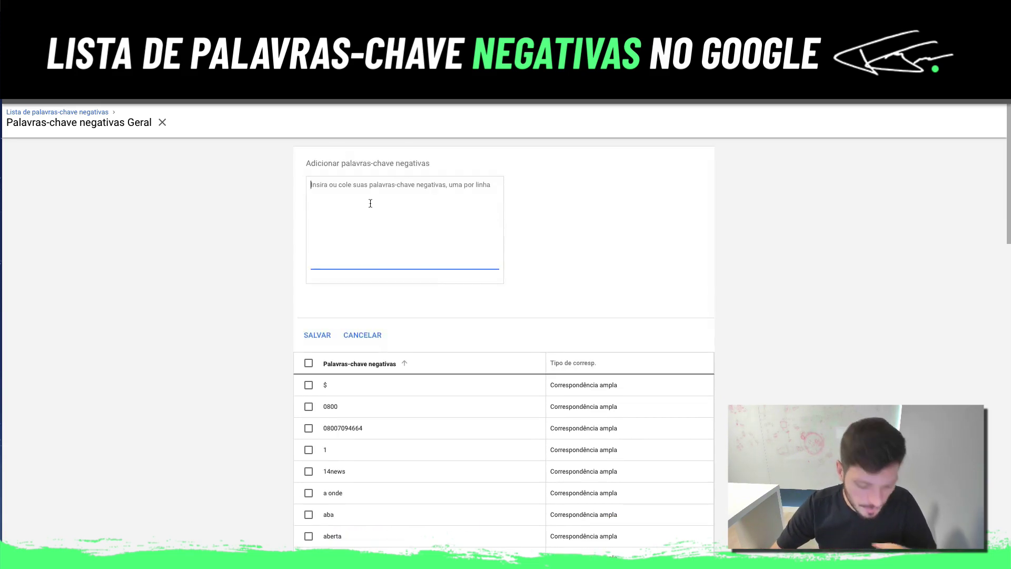
type("gratis")
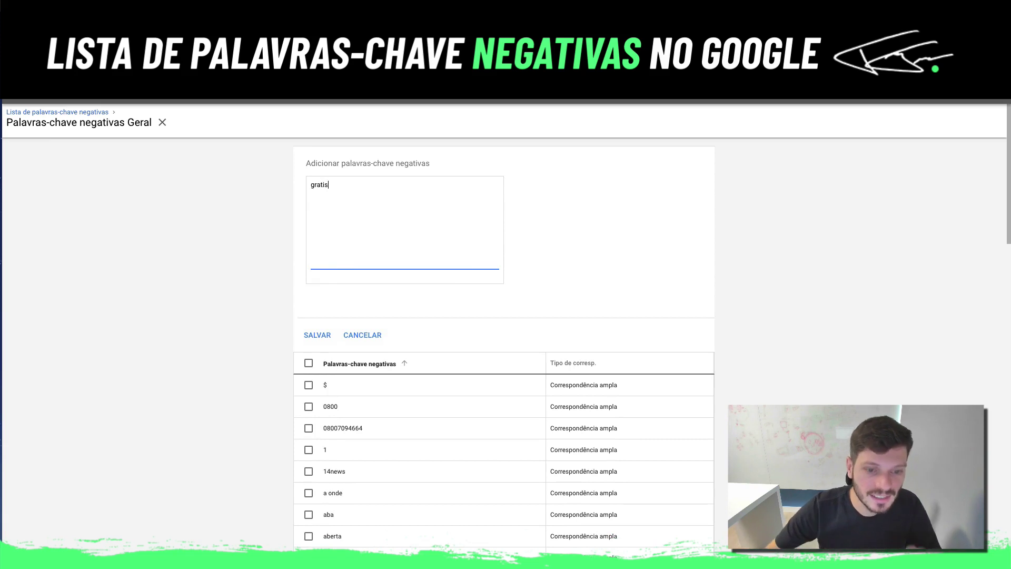
left_click(317, 335)
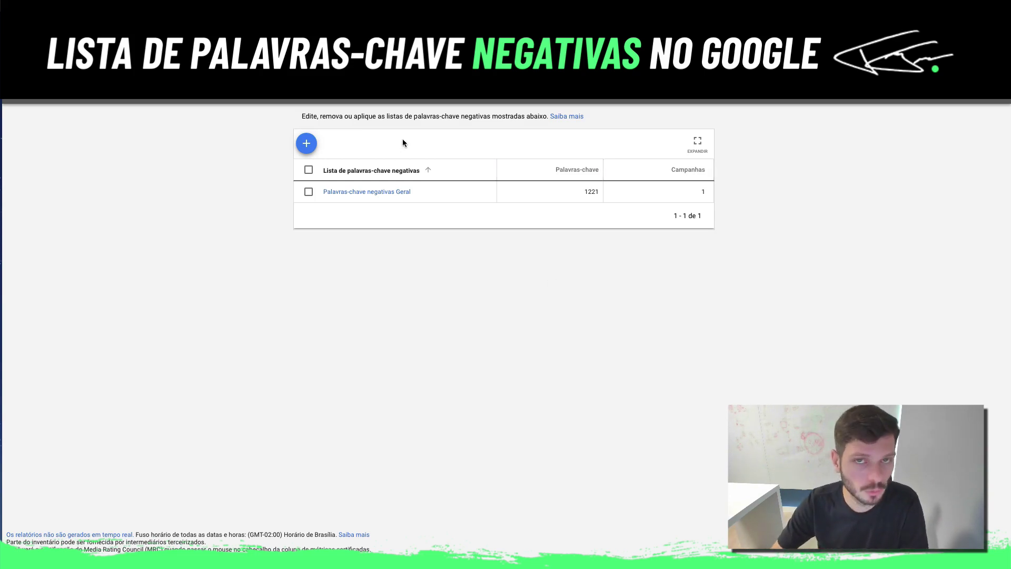
- Start a new negative keyword list and name it "Grátis"
left_click(314, 143)
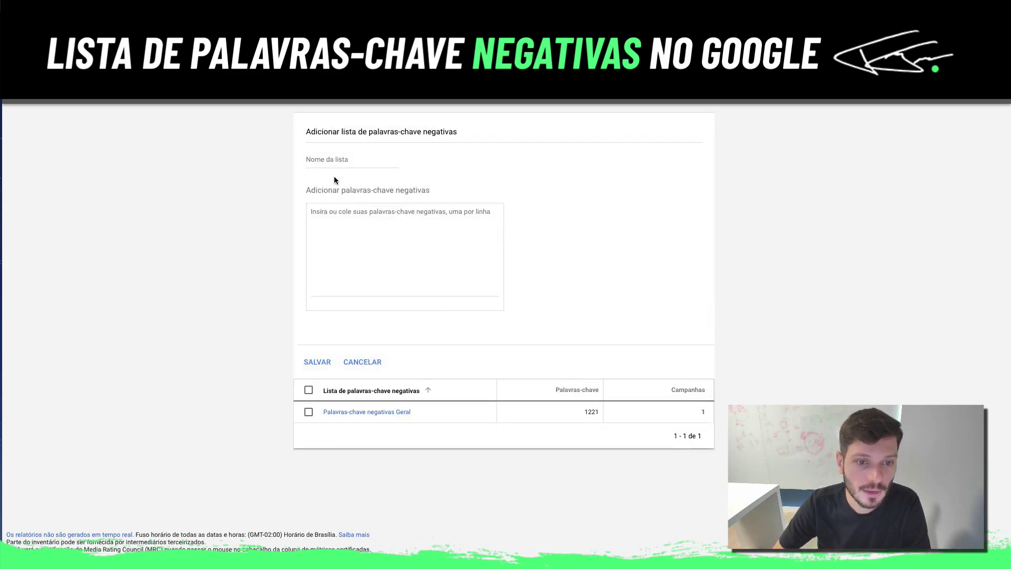
left_click(340, 166)
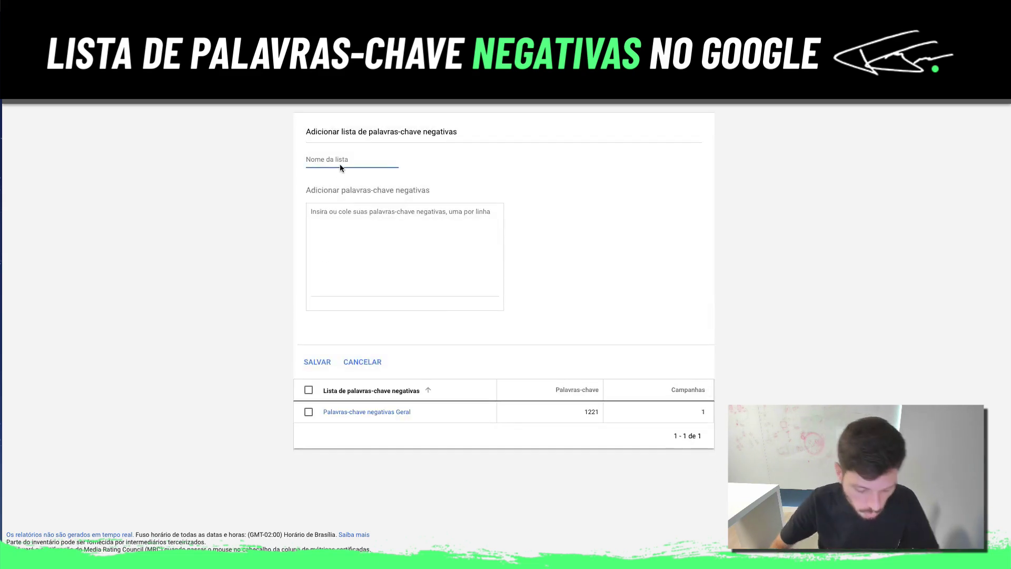
type("Gr")
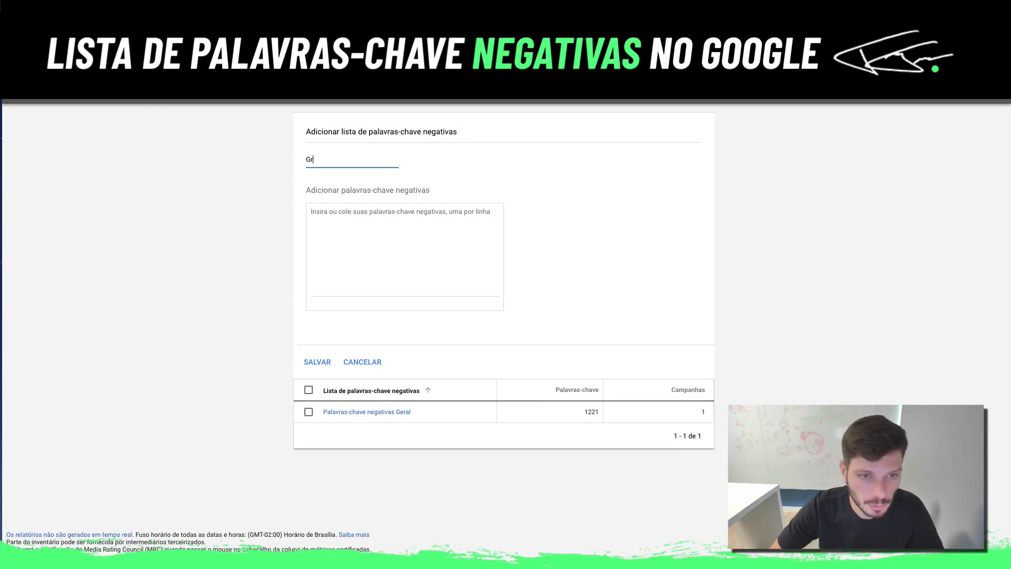
type("atis")
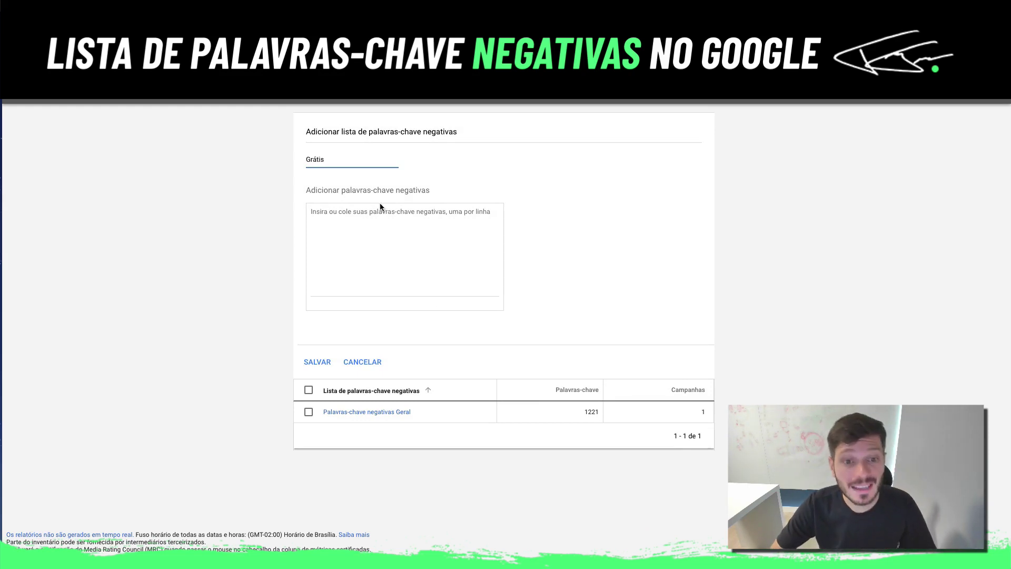
- Enter grátis, gratis, gratuito, gratuitos, gratuita, gratuitas, free and graça on separate lines as the new list's negative keywords and save the list
left_click(405, 220)
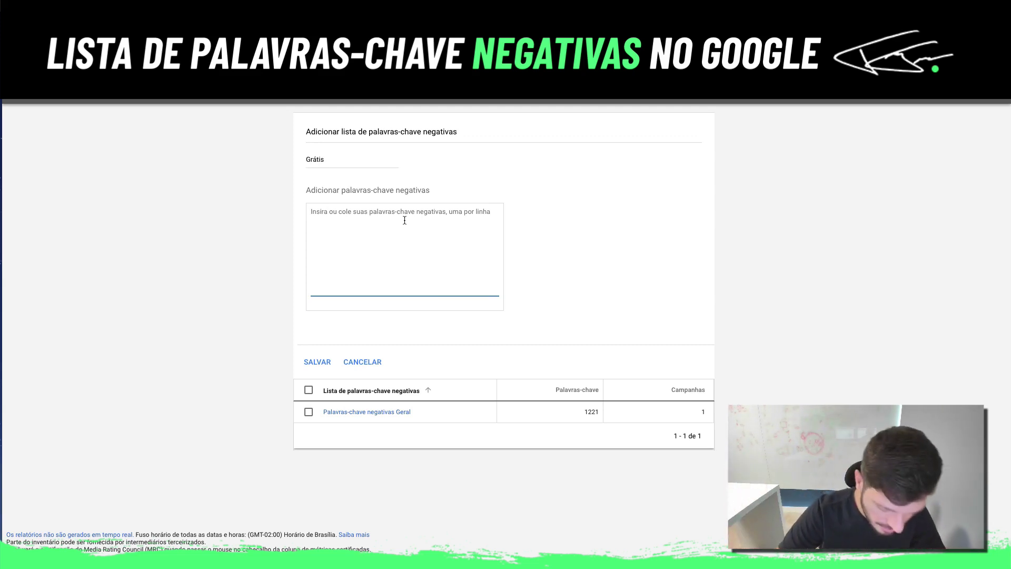
type("grátis")
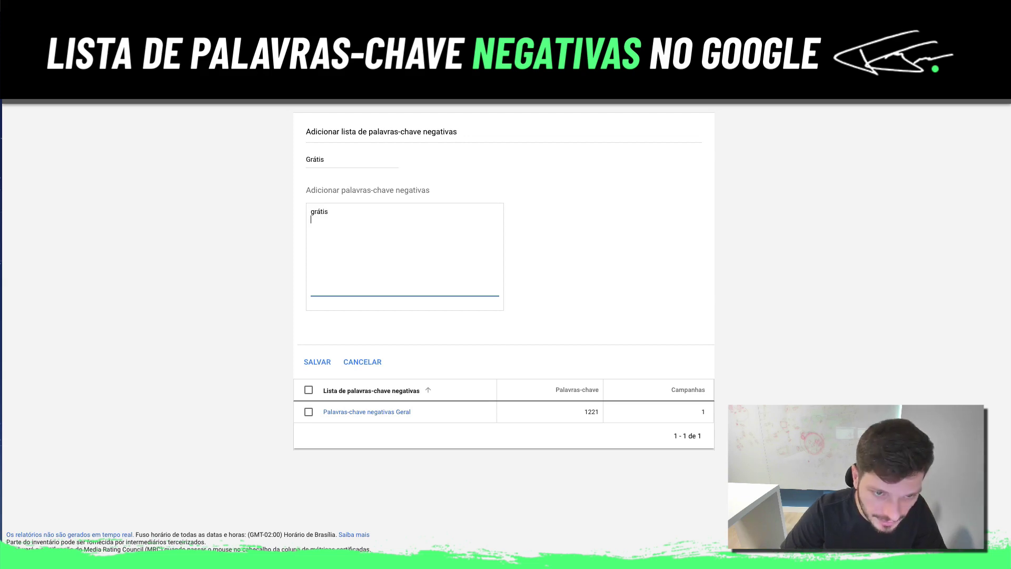
type(" gratis")
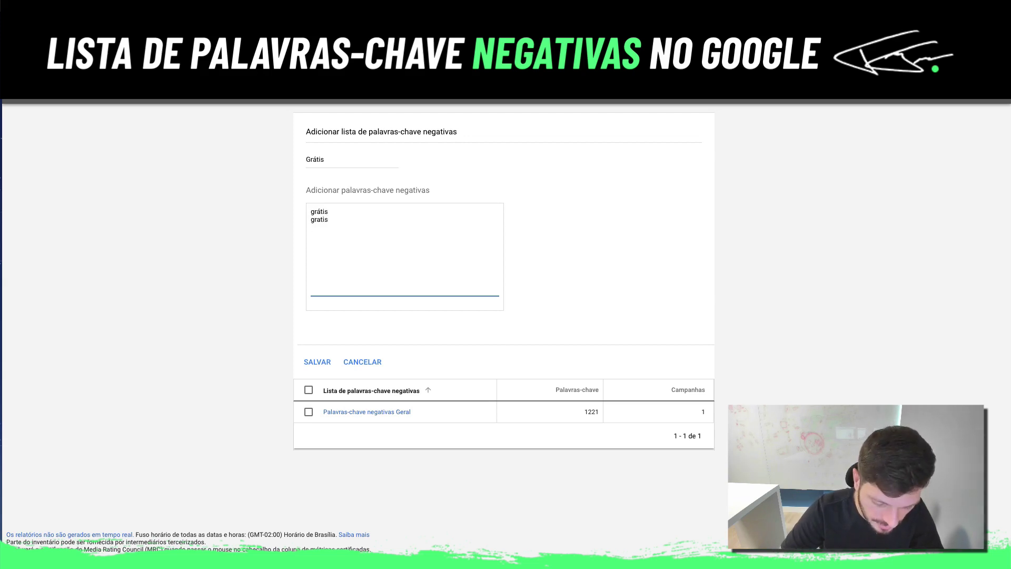
key("Return")
type("gratuit")
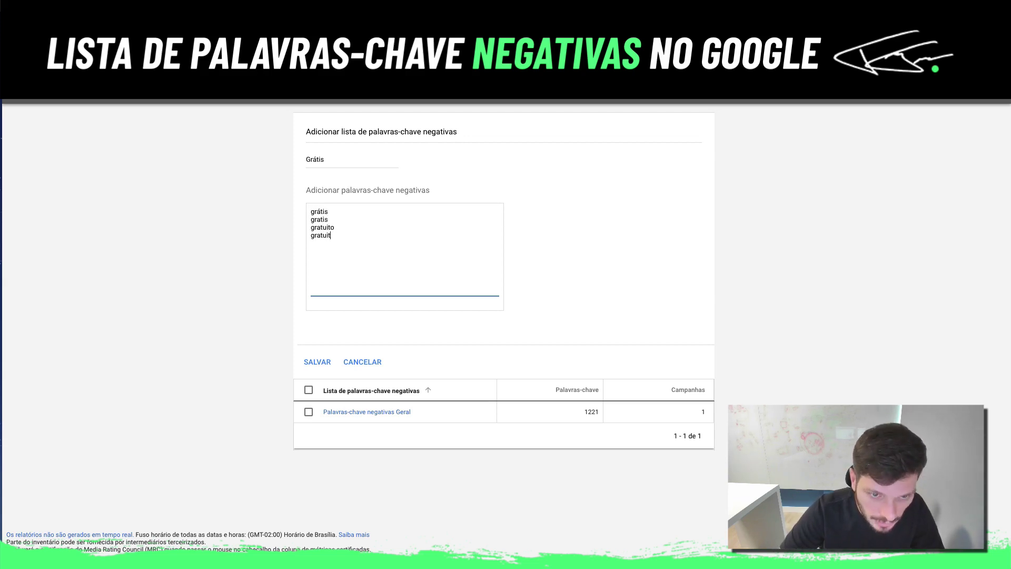
type("o gratuitos gratuit")
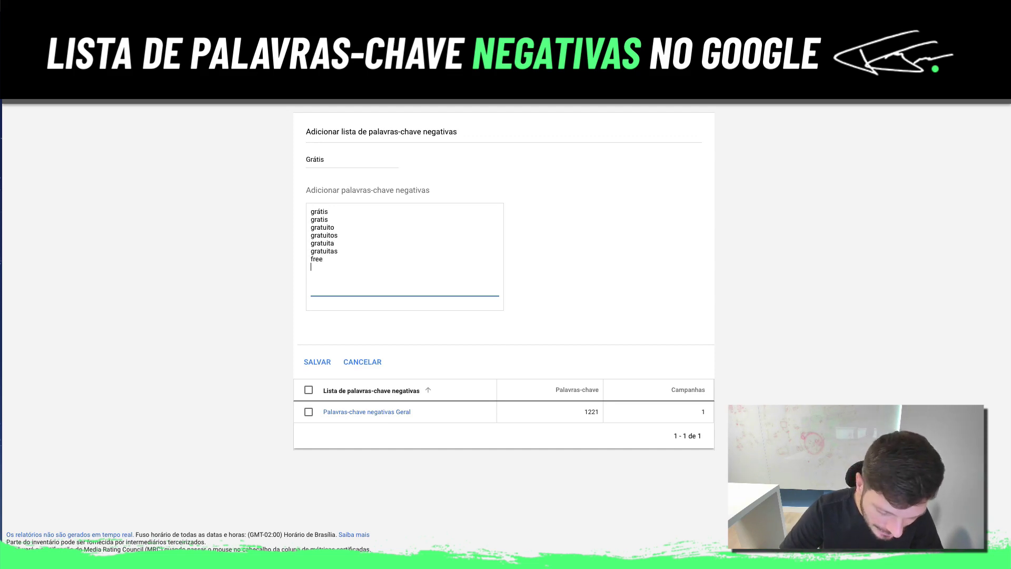
type("a")
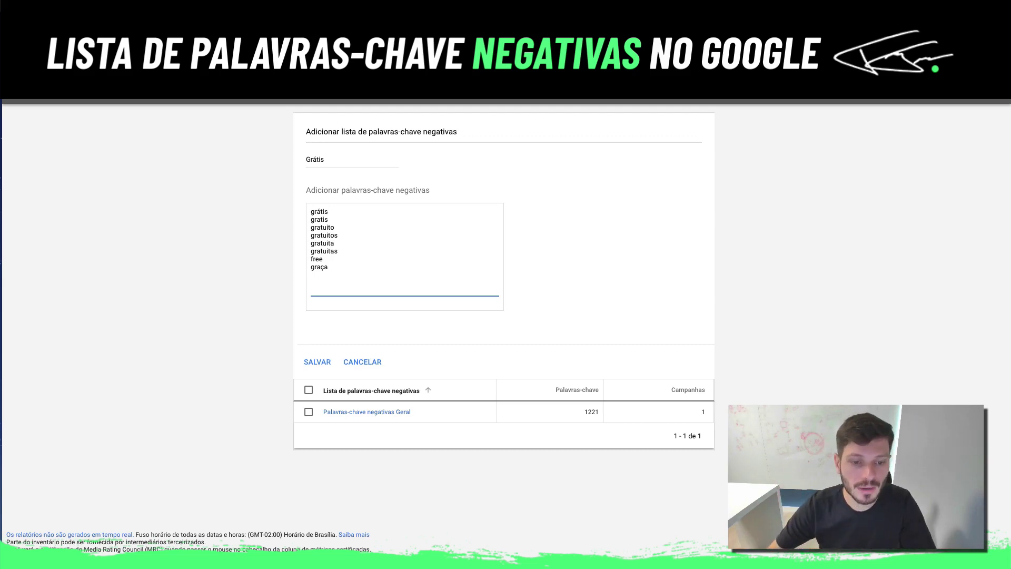
left_click(317, 362)
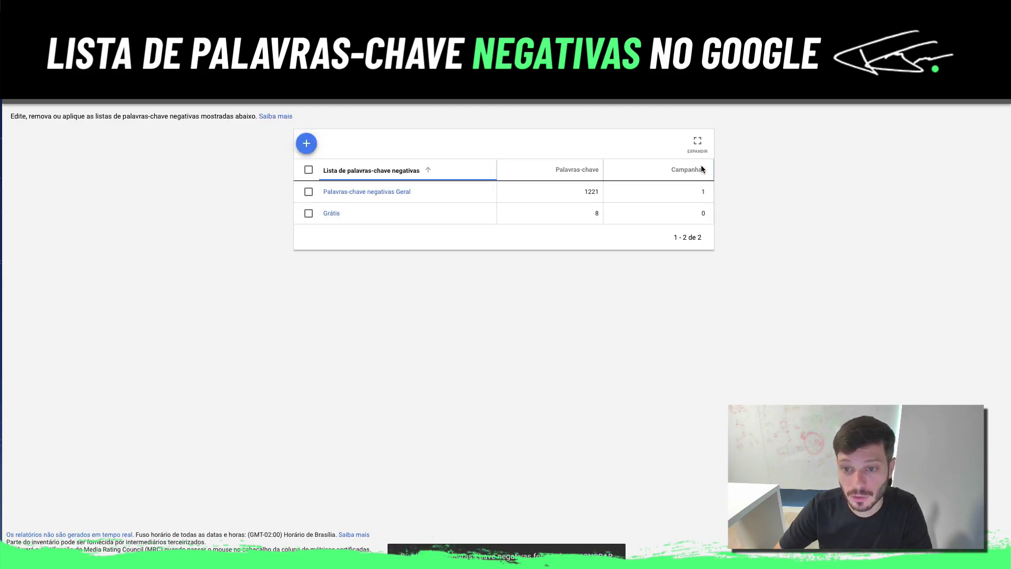
- Apply the Grátis negative keyword list to the campaign "[[CE]] Turma Setembro/18 - RMKT" and clear the list selection
mouse_move(700, 165)
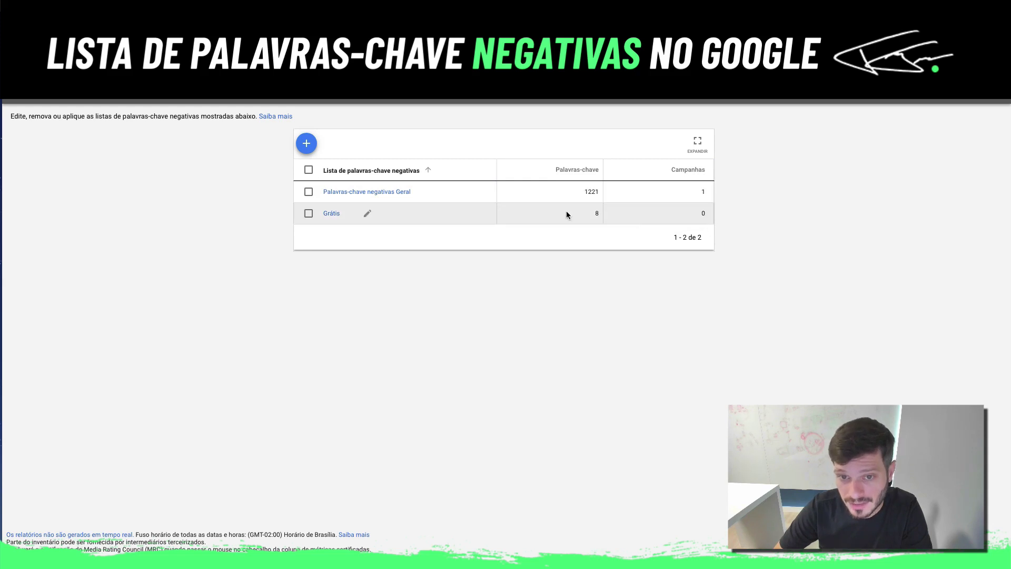
left_click(309, 215)
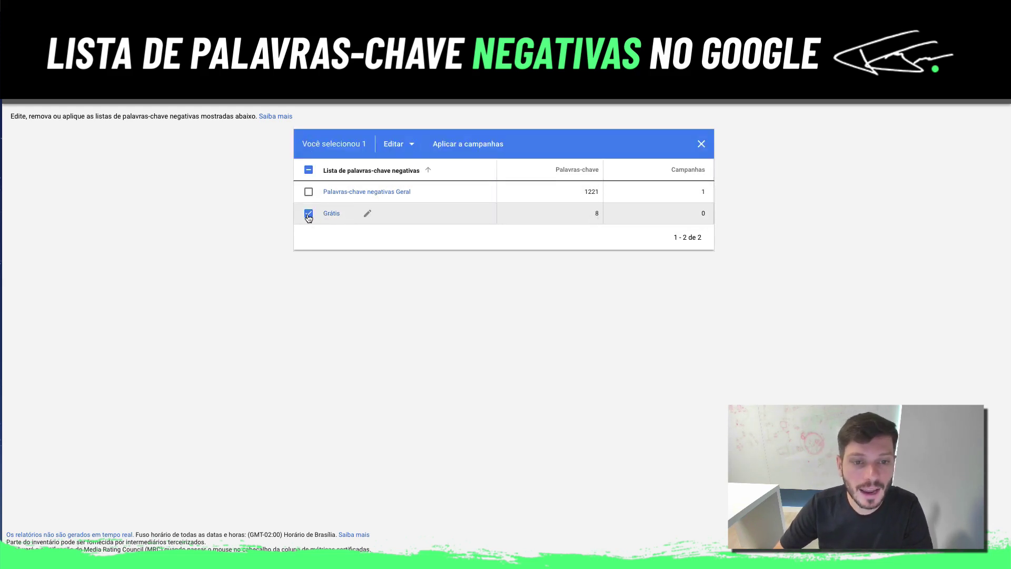
left_click(469, 141)
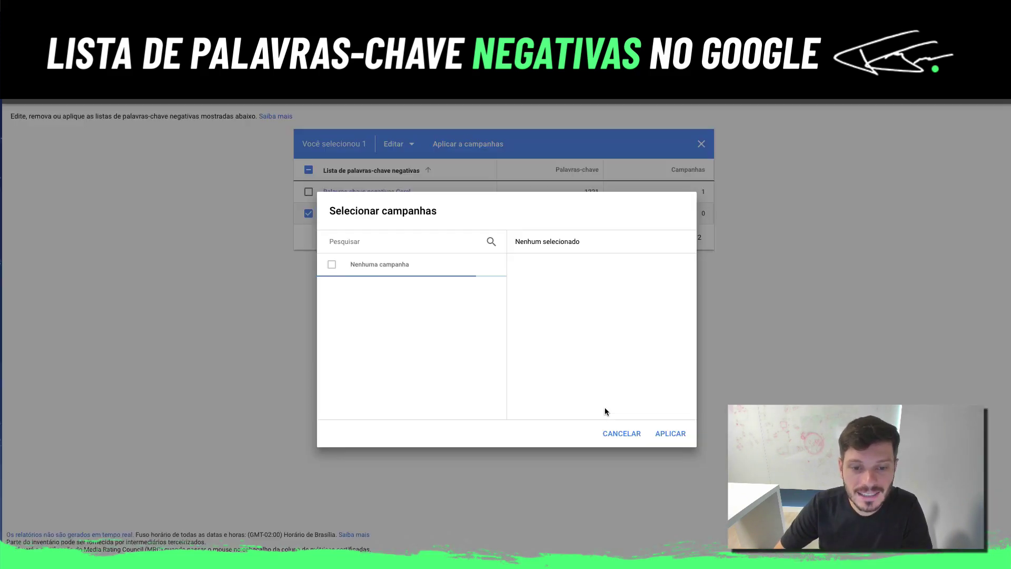
left_click(617, 427)
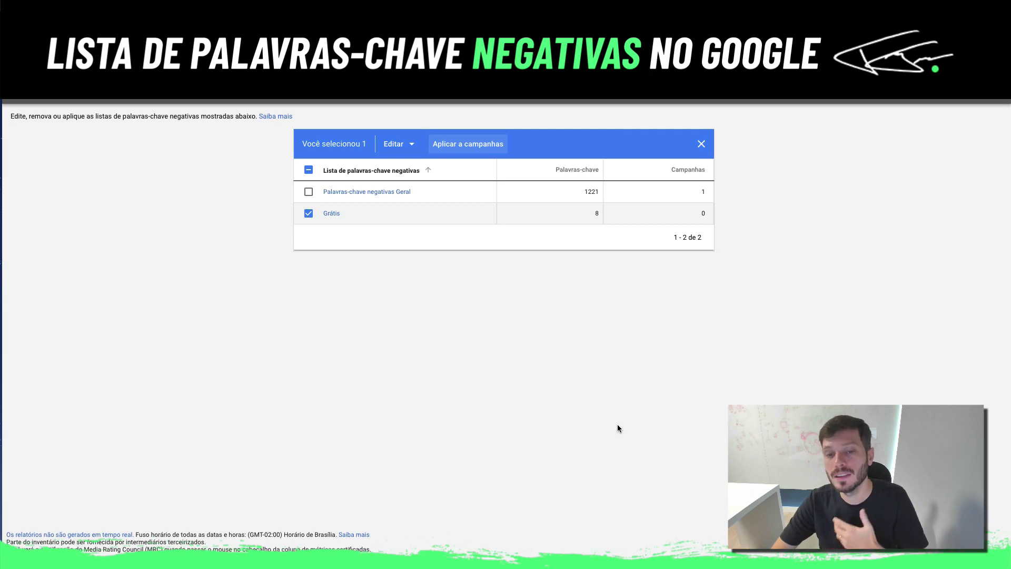
left_click(476, 144)
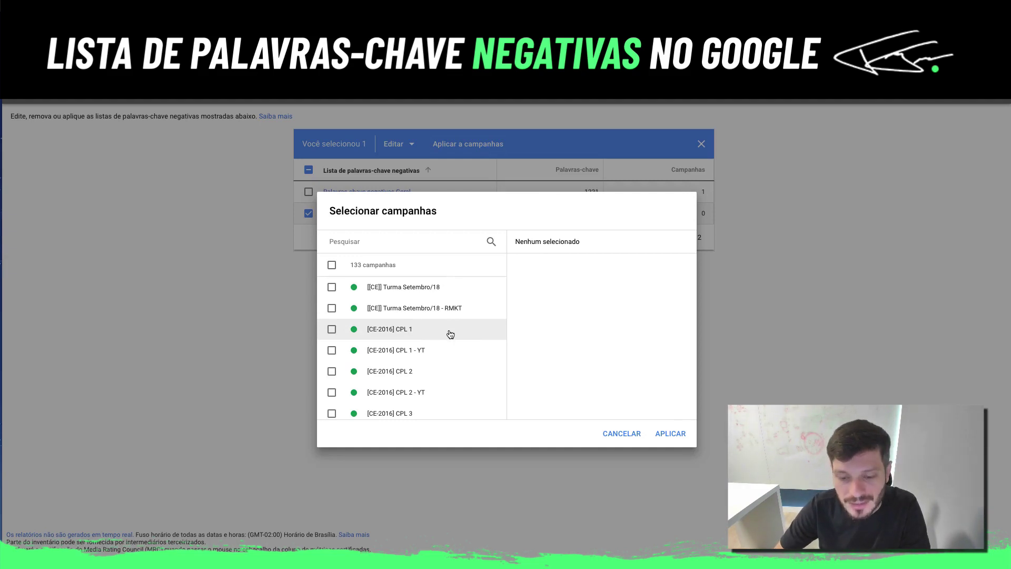
left_click(335, 310)
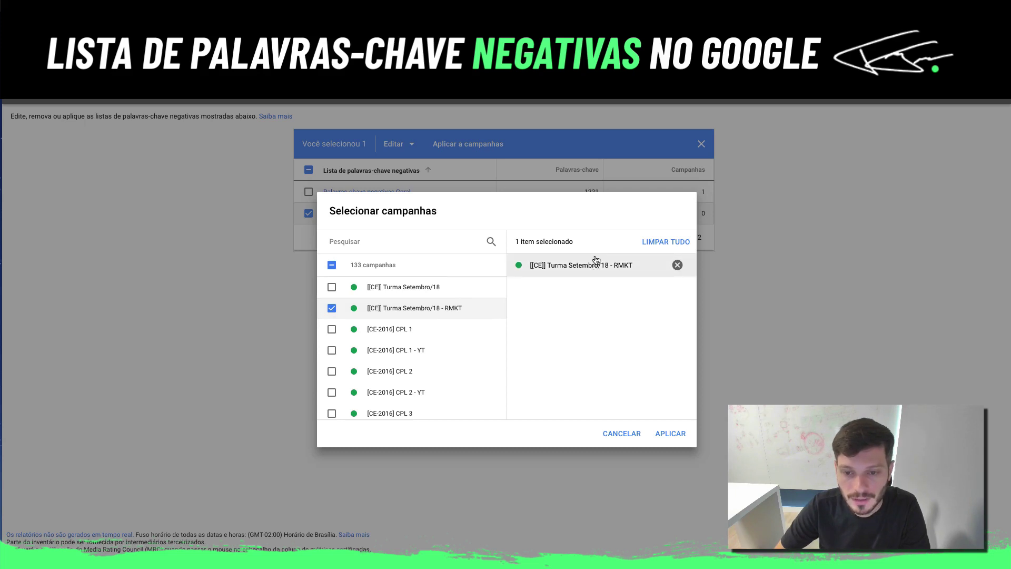
left_click(680, 437)
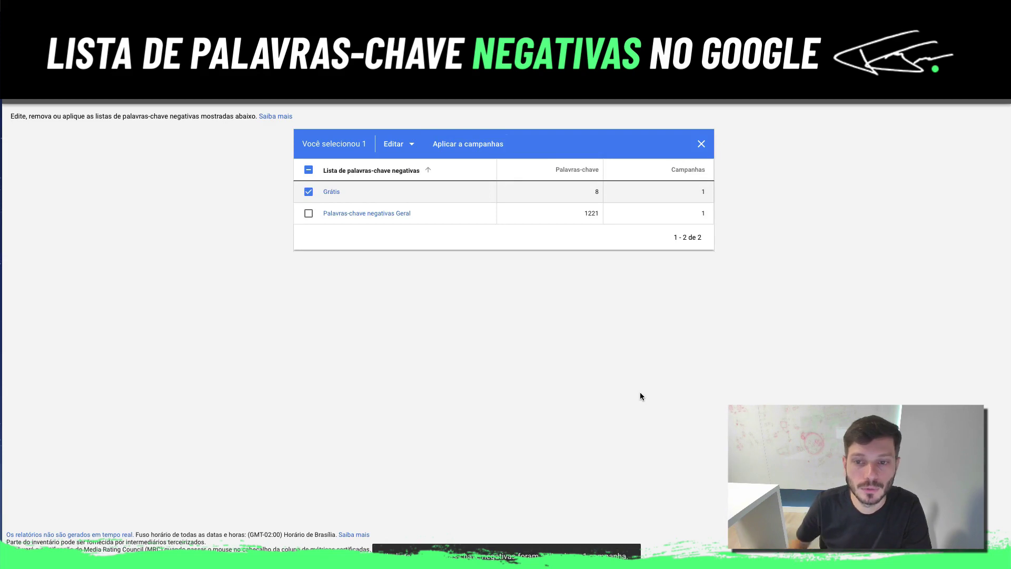
left_click(308, 192)
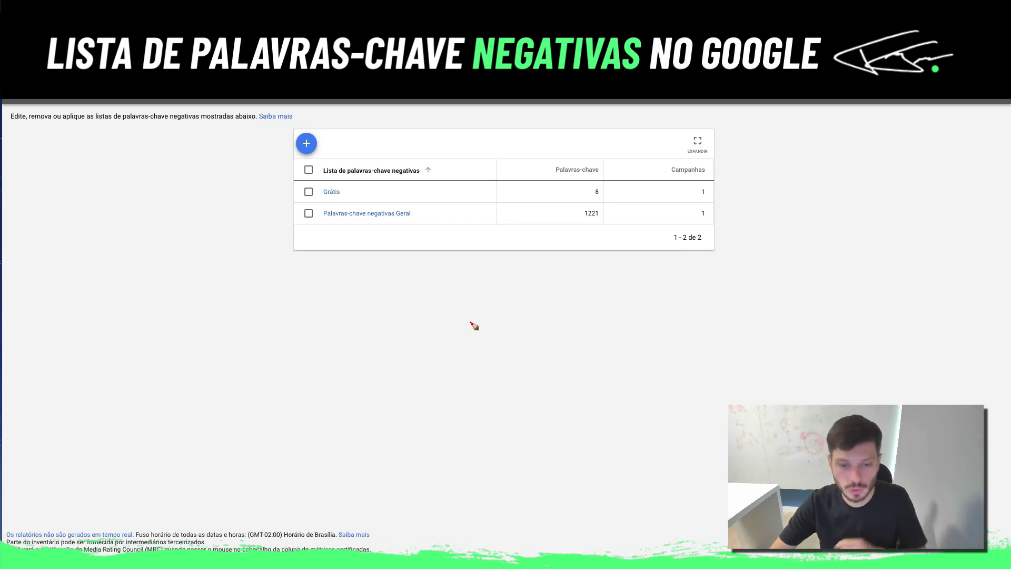
mouse_move(388, 272)
left_mouse_down()
mouse_move(359, 291)
mouse_move(401, 292)
mouse_move(416, 278)
mouse_move(438, 292)
mouse_move(462, 279)
mouse_move(525, 283)
left_mouse_up()
mouse_move(532, 273)
left_mouse_down()
mouse_move(532, 291)
mouse_move(582, 275)
mouse_move(630, 287)
mouse_move(639, 279)
mouse_move(645, 289)
left_mouse_up()
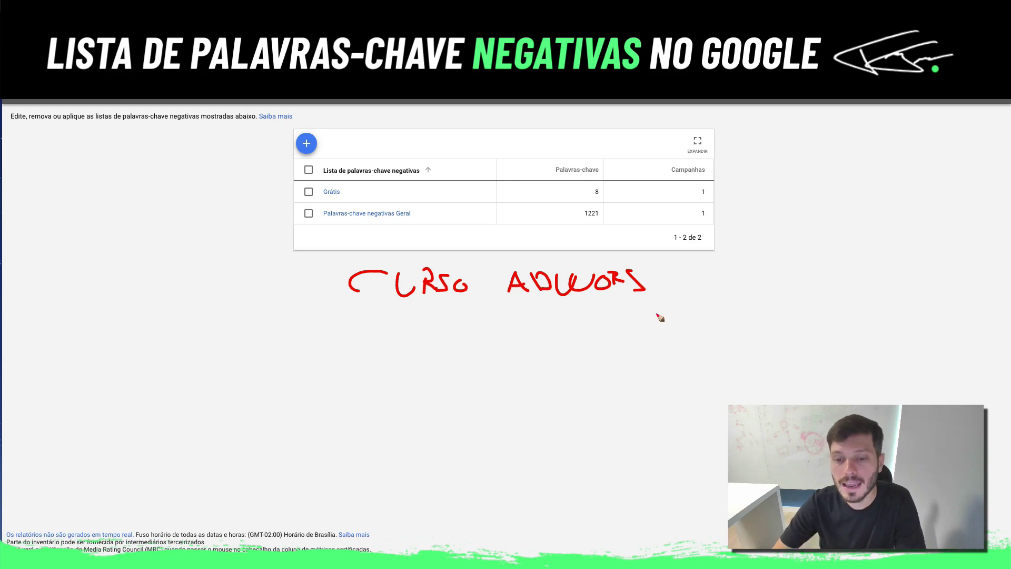
mouse_move(721, 270)
left_mouse_down()
mouse_move(703, 286)
mouse_move(731, 289)
mouse_move(750, 268)
mouse_move(783, 284)
mouse_move(816, 279)
mouse_move(813, 287)
left_mouse_up()
left_click_drag(766, 244, 762, 251)
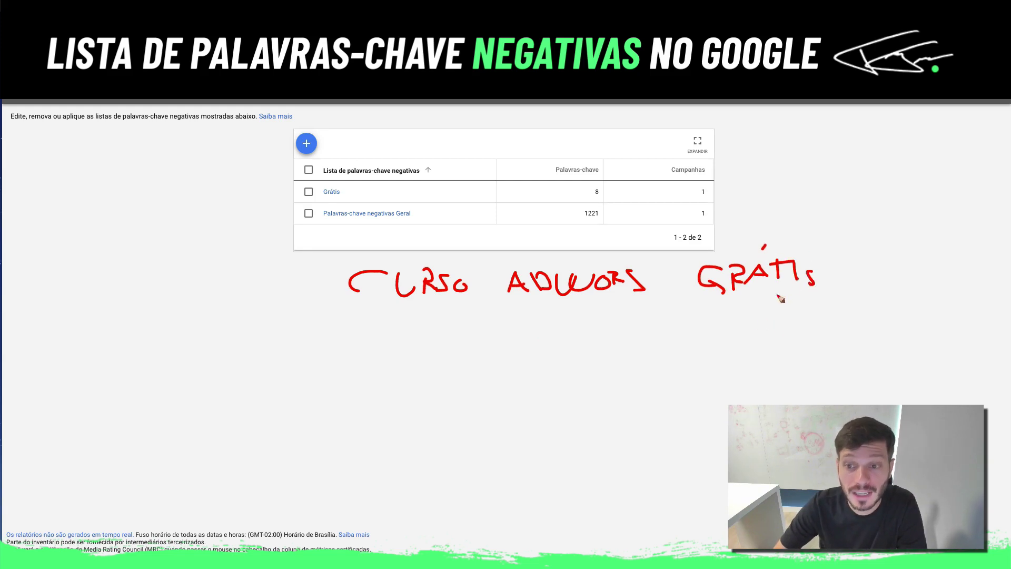
left_click_drag(723, 309, 801, 246)
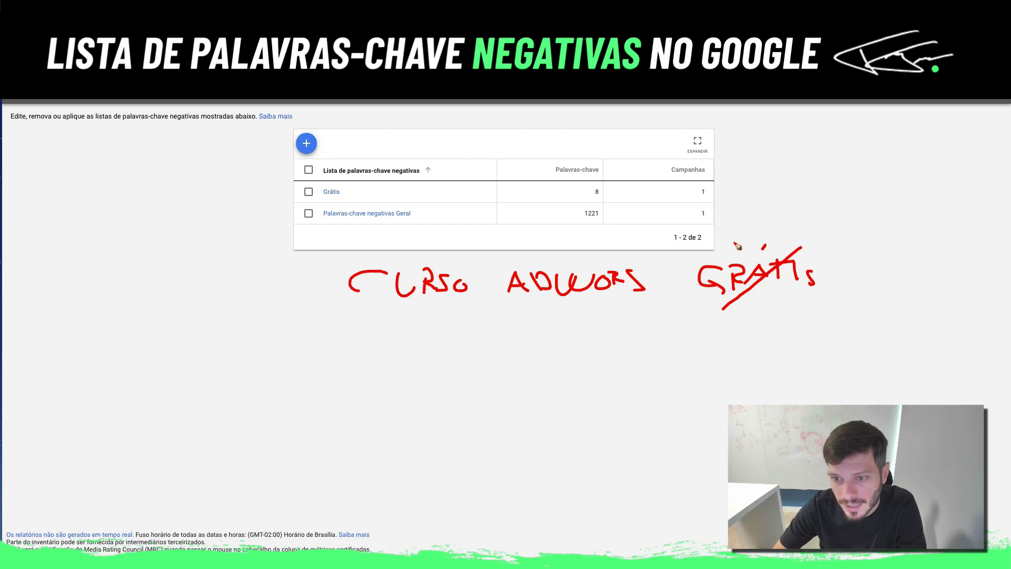
left_click_drag(733, 243, 784, 301)
left_click_drag(293, 198, 360, 198)
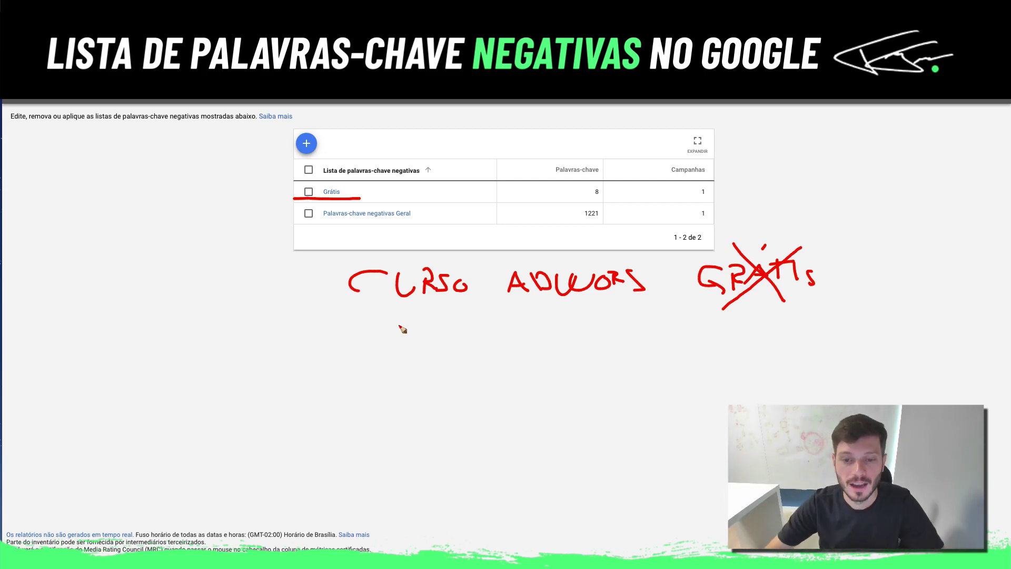
mouse_move(376, 333)
left_mouse_down()
mouse_move(389, 358)
mouse_move(428, 332)
left_mouse_up()
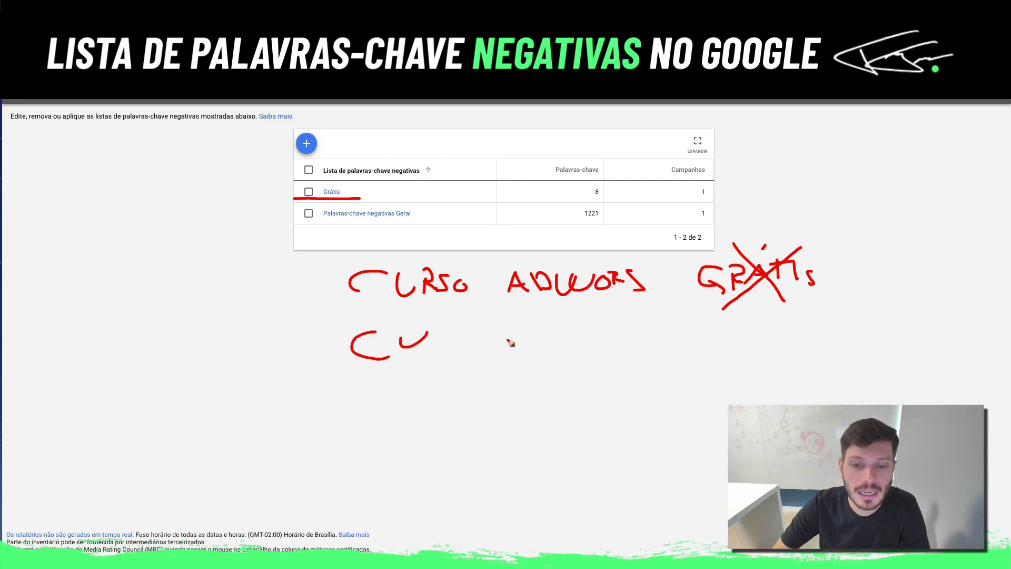
mouse_move(496, 344)
left_mouse_down()
mouse_move(550, 331)
mouse_move(562, 346)
left_mouse_up()
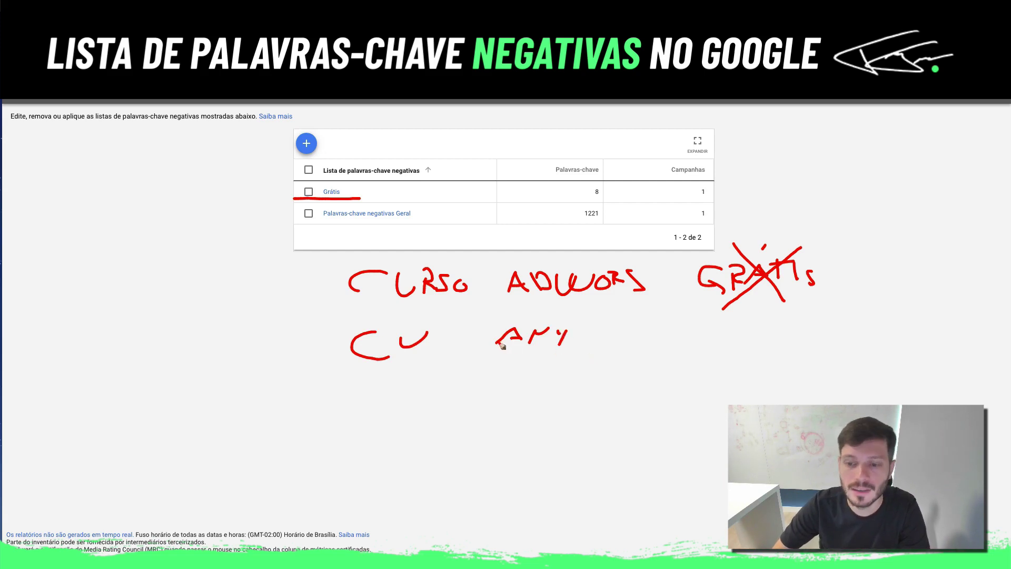
left_click_drag(594, 316, 522, 357)
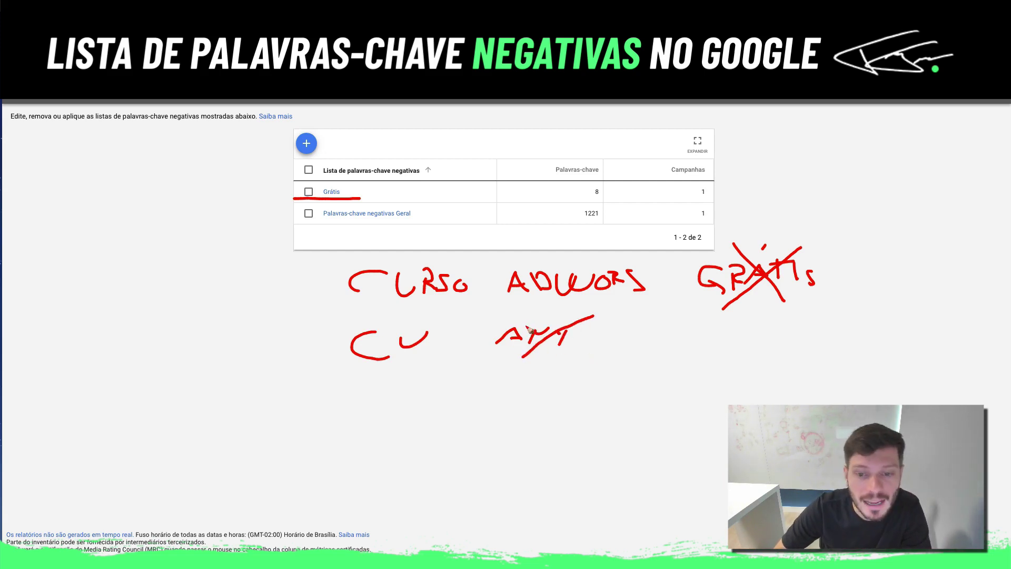
left_click_drag(525, 315, 573, 351)
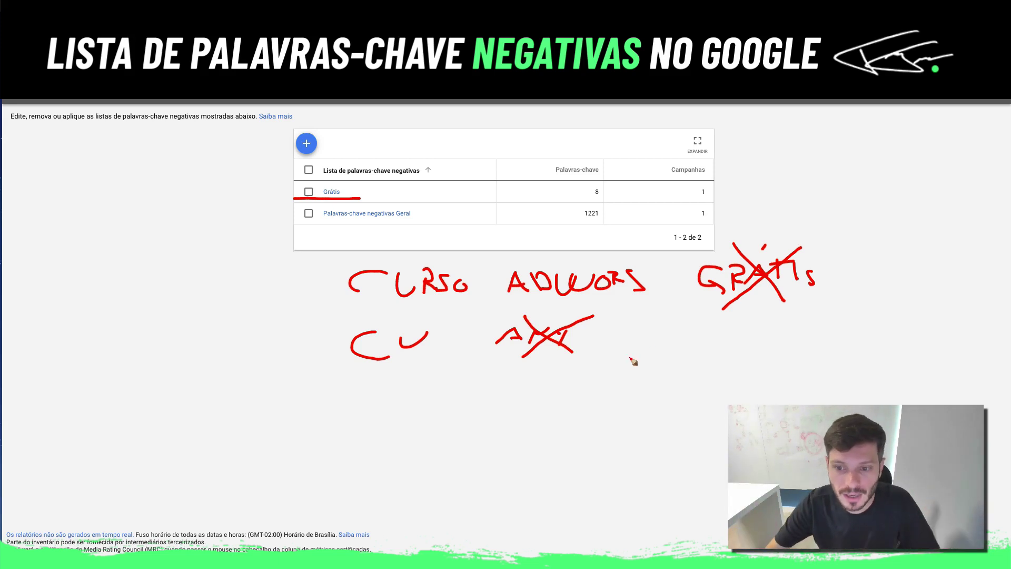
mouse_move(314, 264)
left_mouse_down()
mouse_move(244, 210)
mouse_move(266, 188)
mouse_move(276, 196)
mouse_move(267, 195)
left_mouse_up()
mouse_move(336, 282)
left_mouse_down()
mouse_move(281, 213)
mouse_move(286, 221)
left_mouse_up()
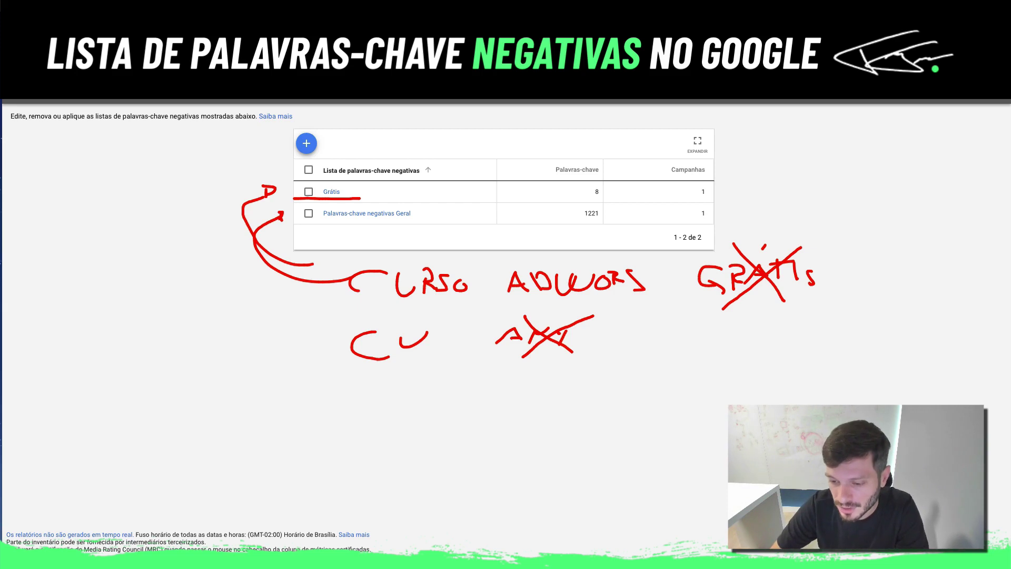
key("Escape")
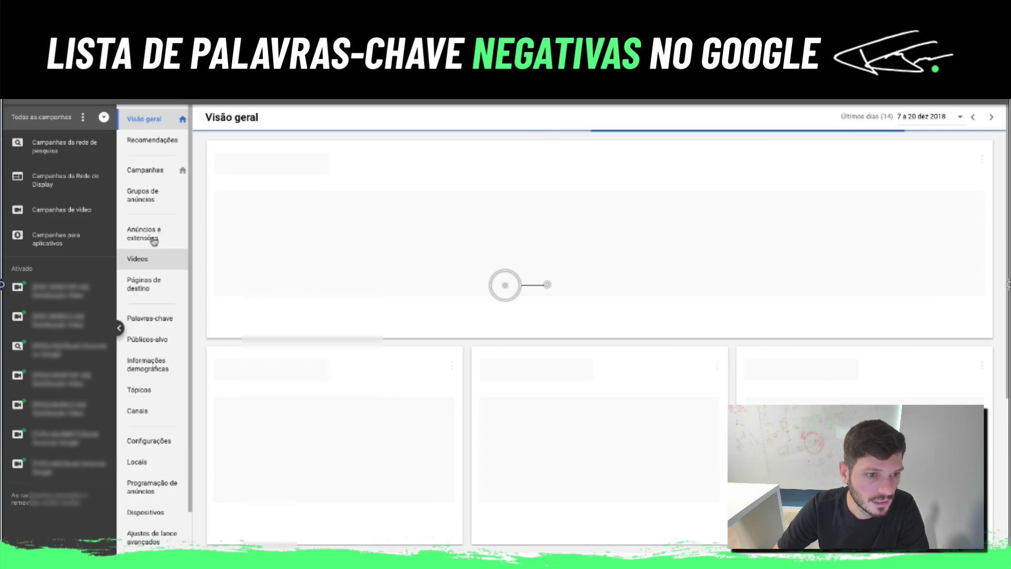
- Open the negative keywords of the search campaign "[PESQ-AQ] Ebook Anunciar no Google"
left_click(150, 169)
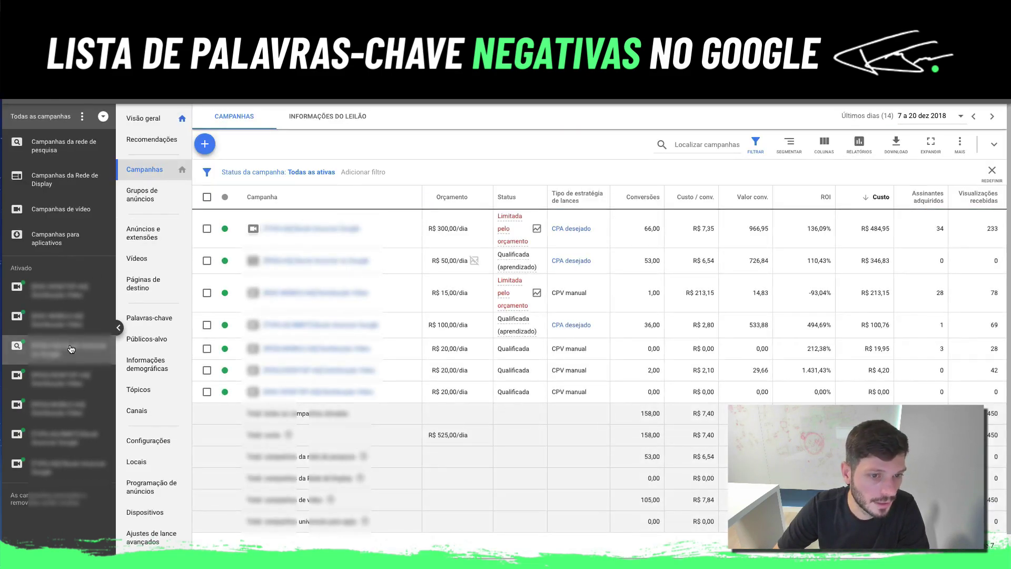
left_click(71, 349)
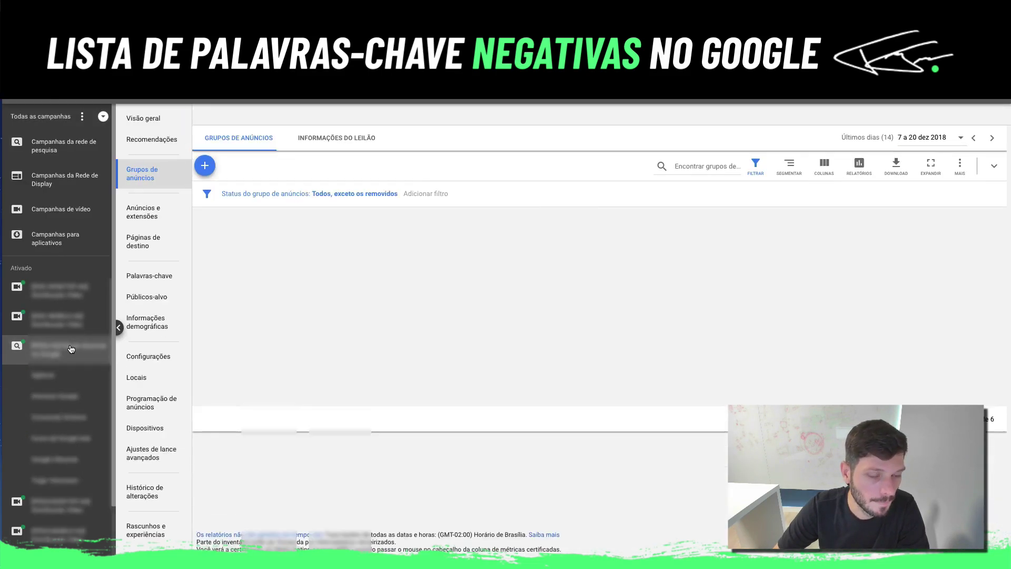
left_click(175, 278)
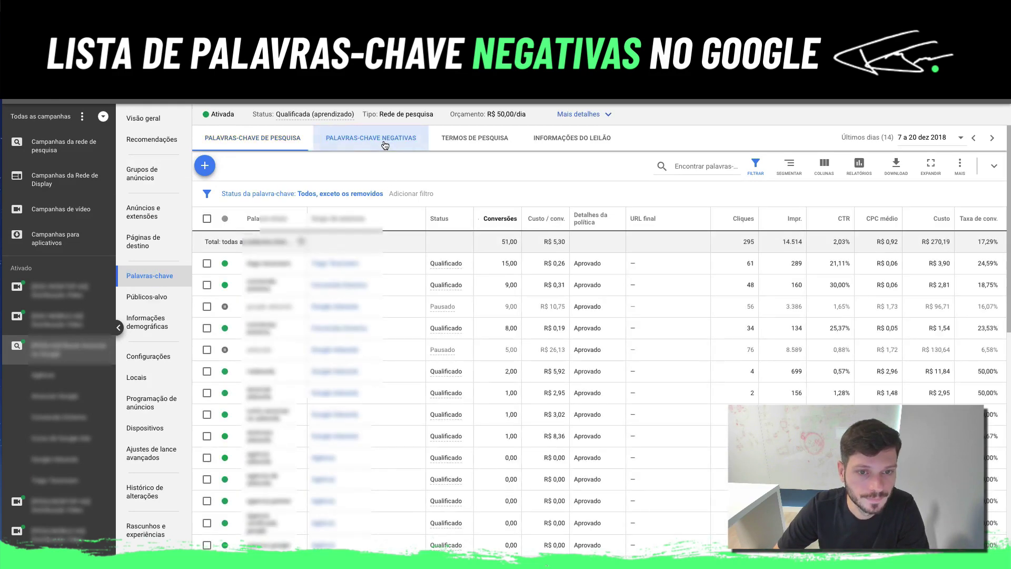
left_click(388, 143)
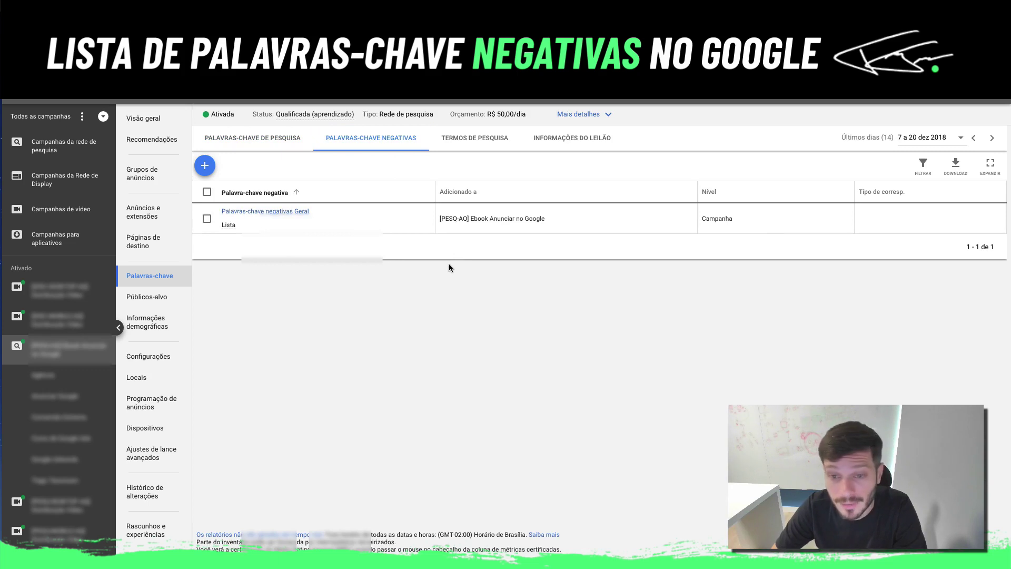
- Add the existing Grátis negative keyword list to the "[PESQ-AQ] Ebook Anunciar no Google" campaign and save
left_click(204, 166)
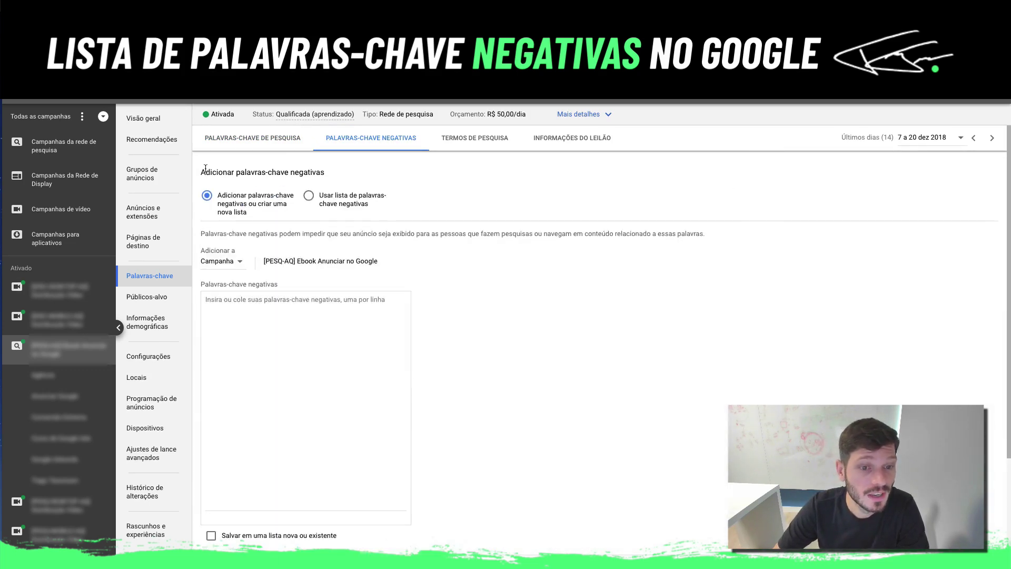
left_click(309, 196)
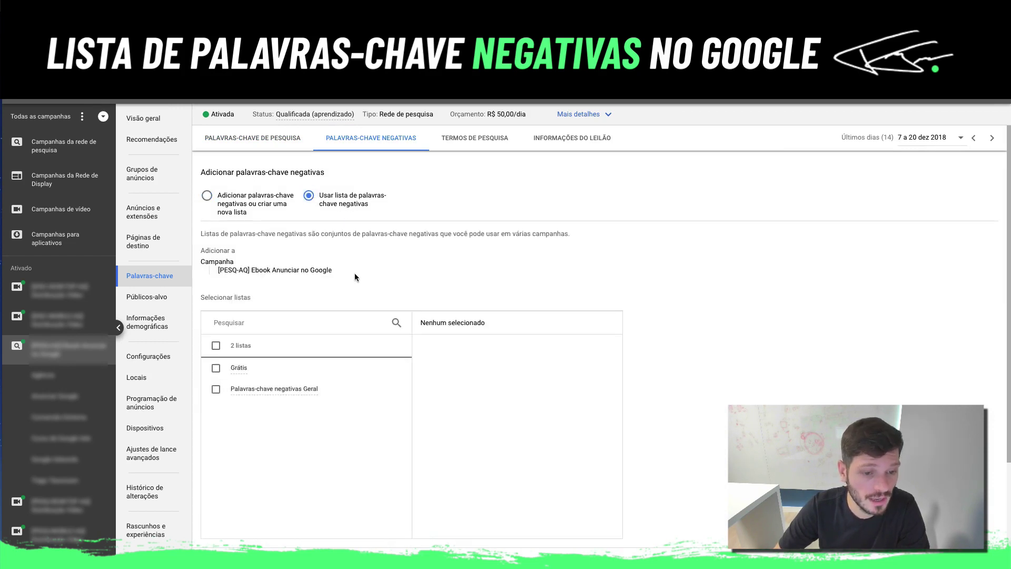
left_click(216, 368)
scroll(250, 495, "down", 1)
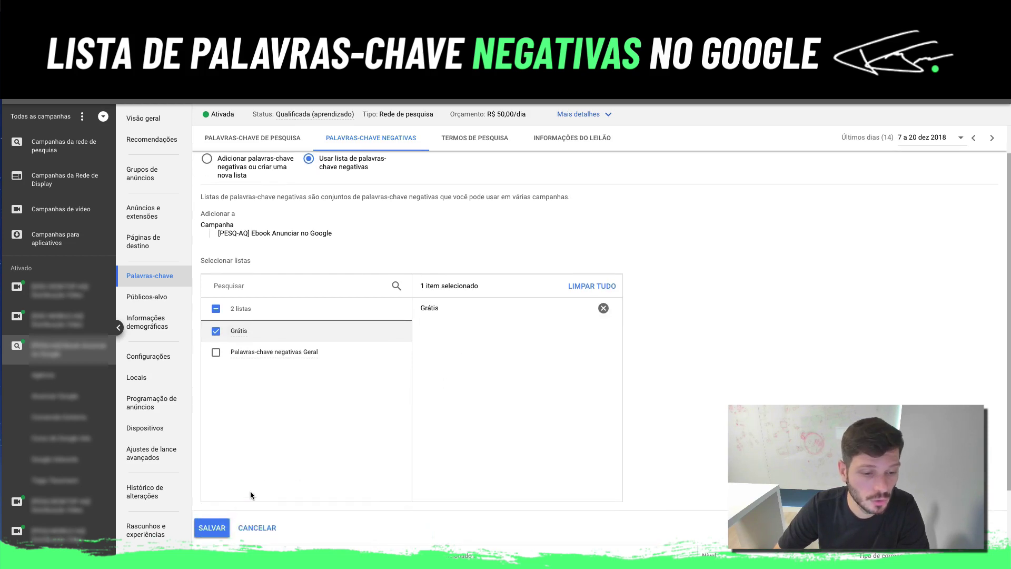
left_click(212, 527)
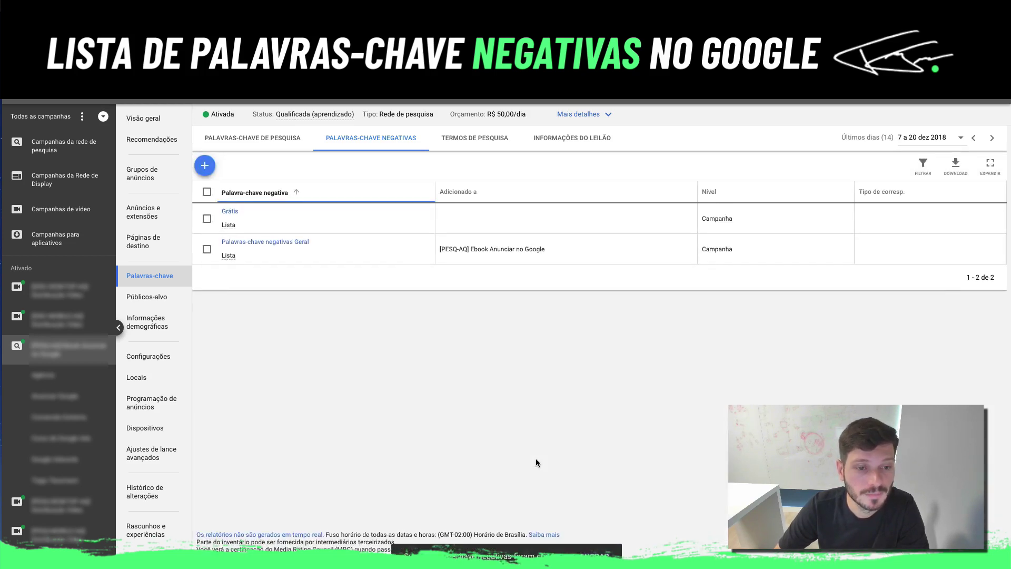